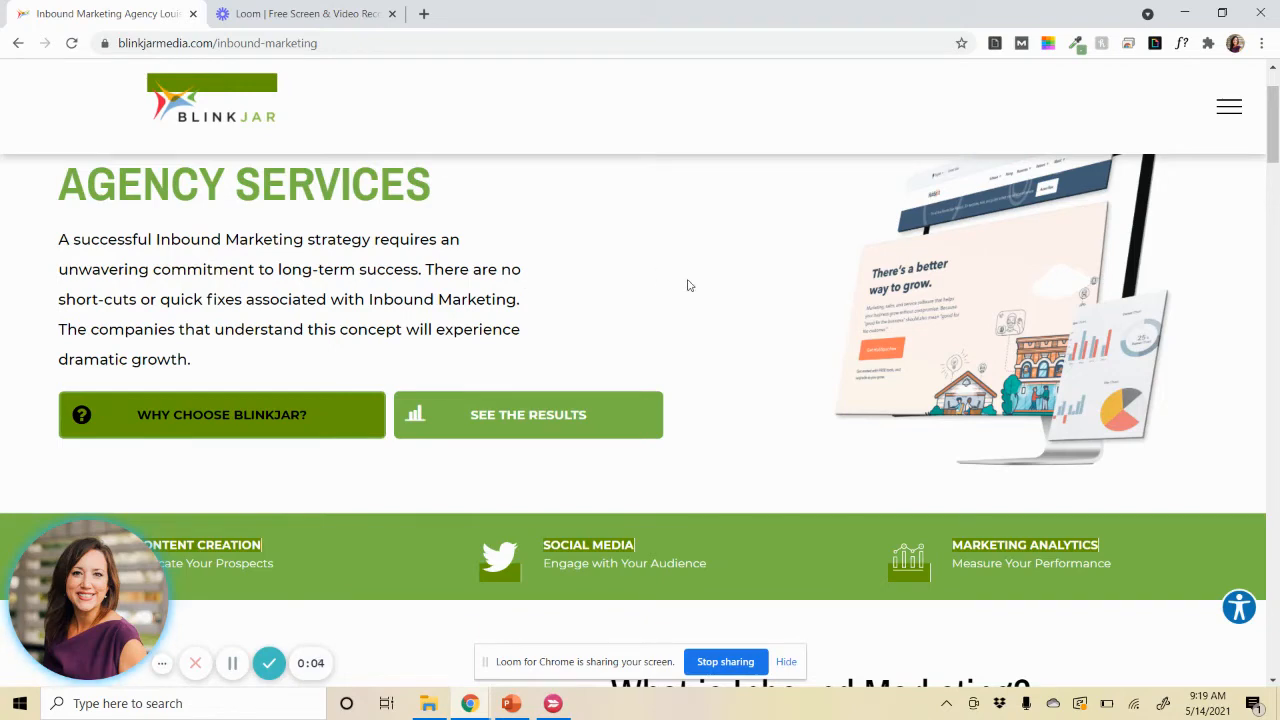
scroll(702, 293, "up", 1)
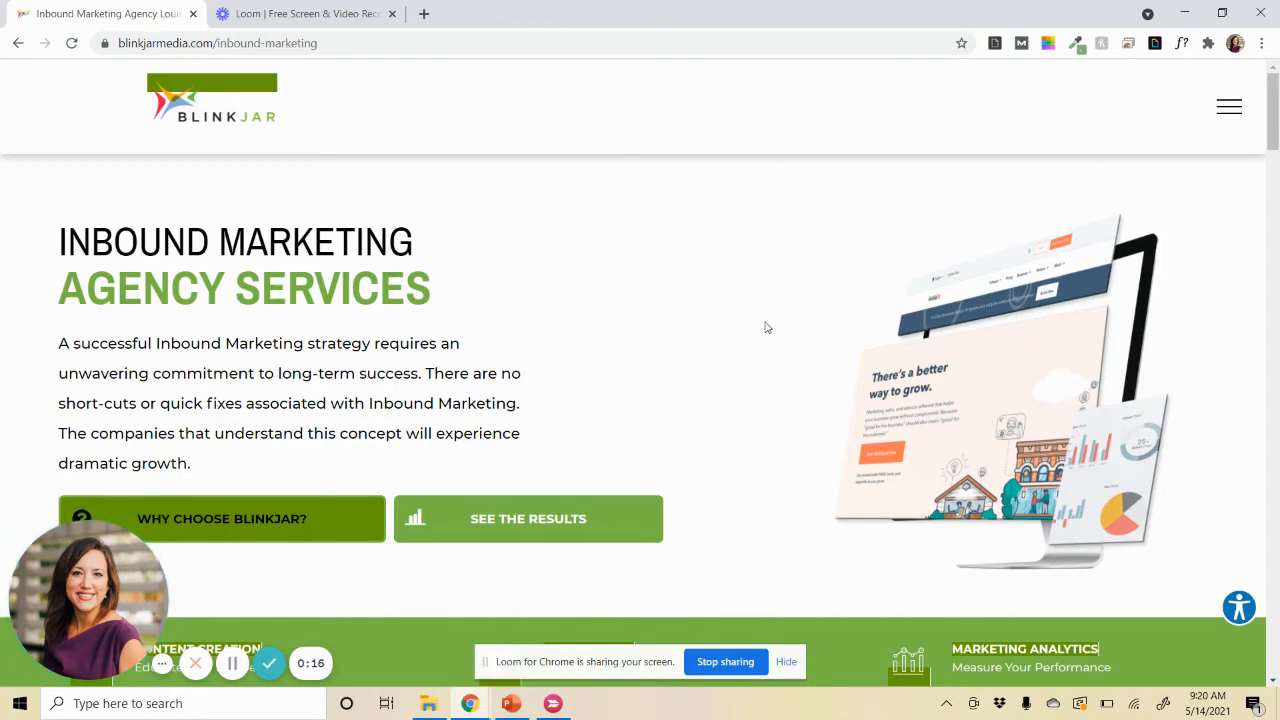
scroll(797, 352, "down", 1)
scroll(797, 352, "down", 1)
scroll(797, 352, "down", 2)
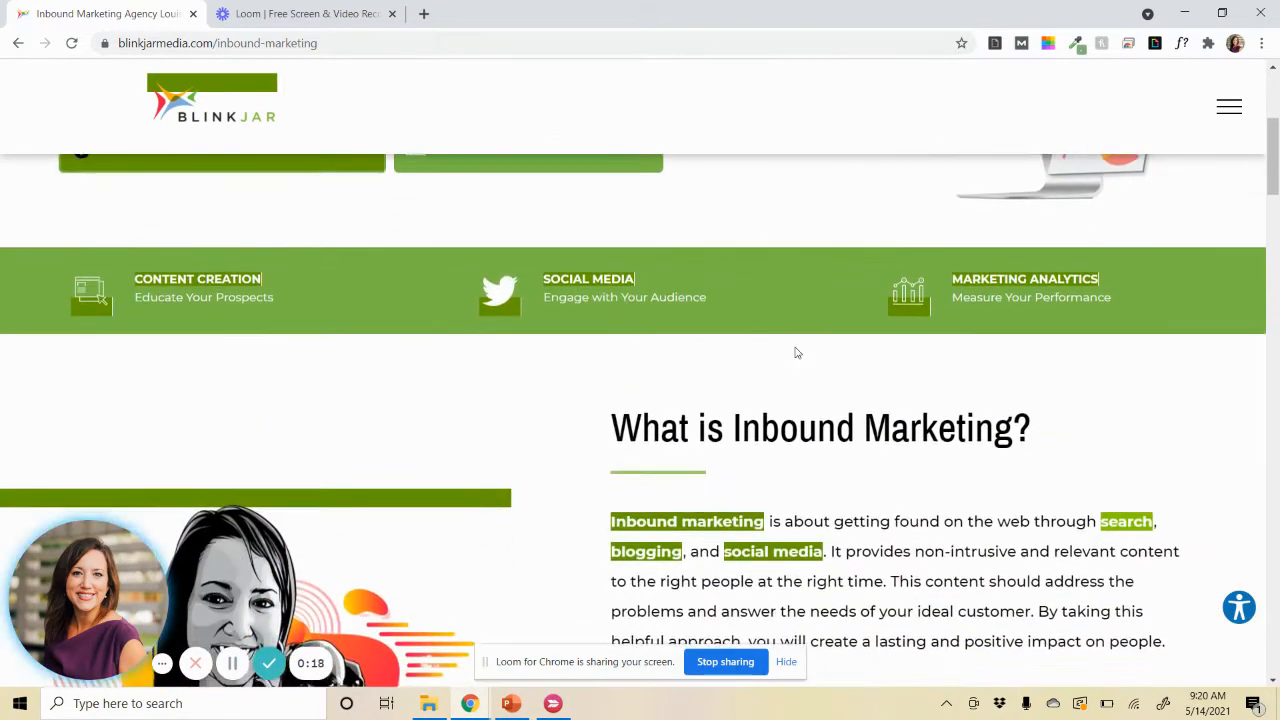
scroll(797, 352, "down", 1)
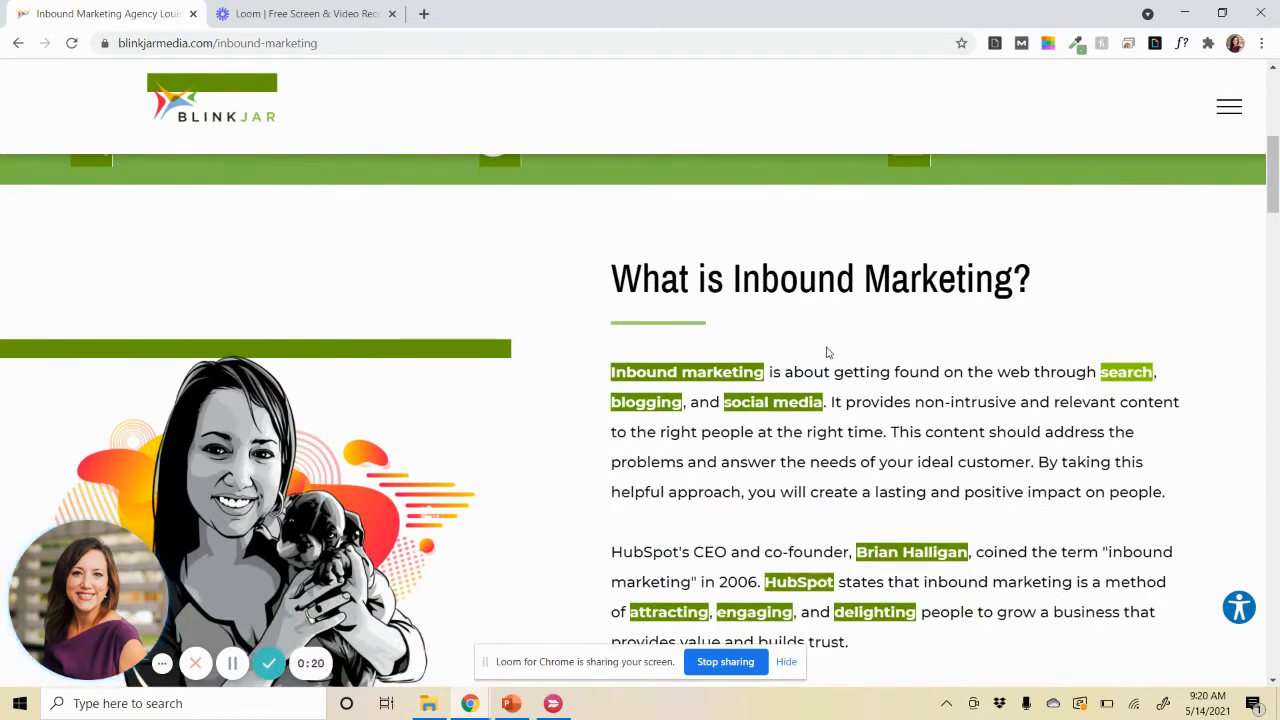
scroll(826, 352, "up", 1)
scroll(826, 352, "up", 1)
scroll(826, 352, "up", 1)
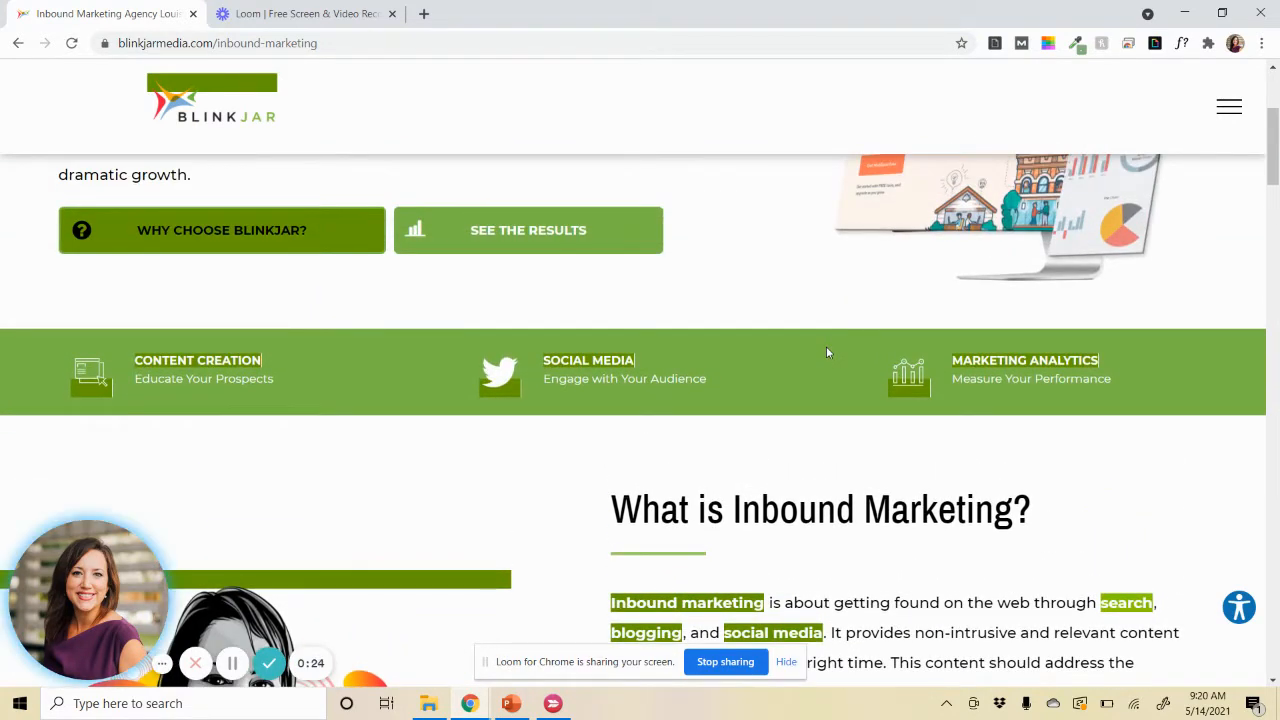
scroll(826, 352, "up", 1)
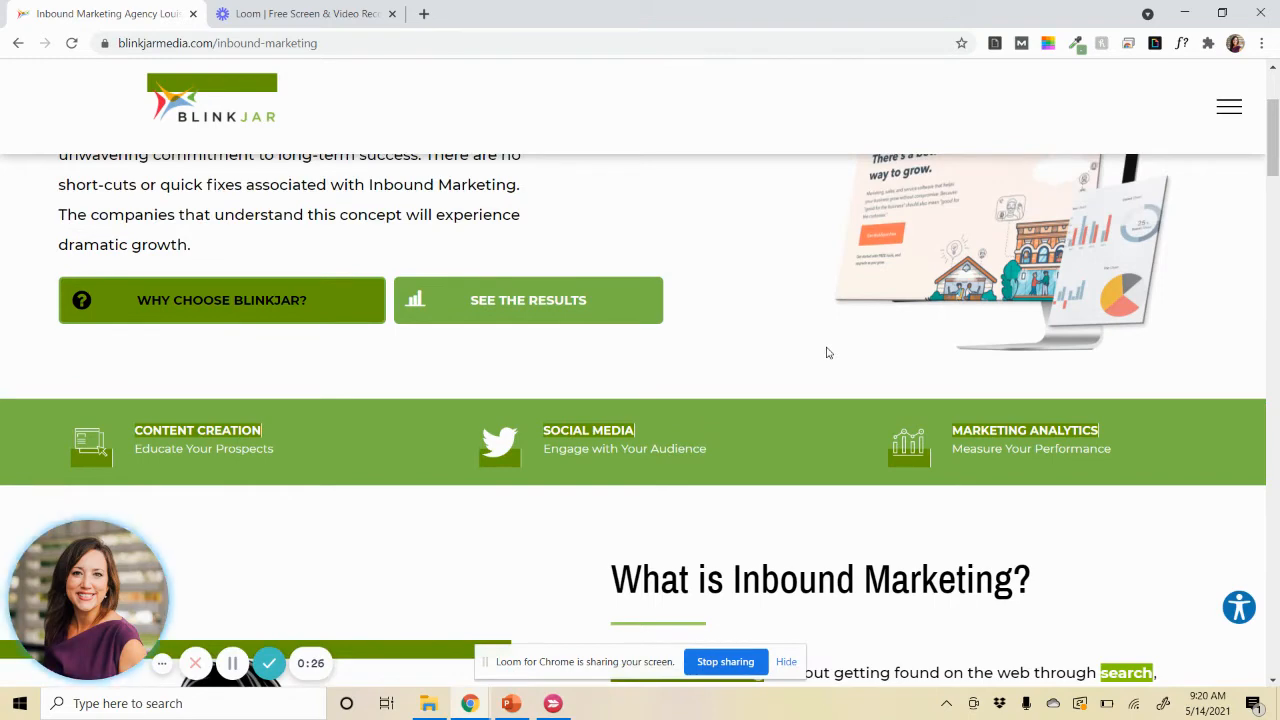
scroll(826, 352, "up", 1)
scroll(826, 352, "up", 1)
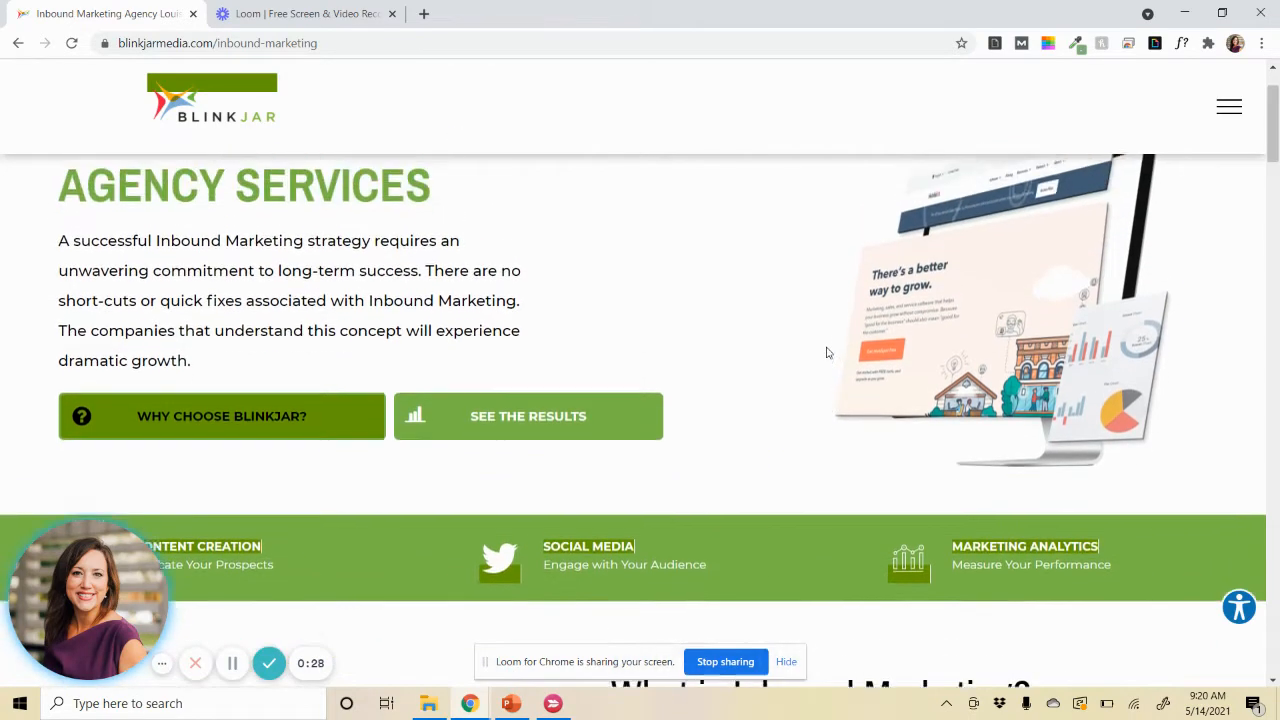
scroll(826, 352, "up", 1)
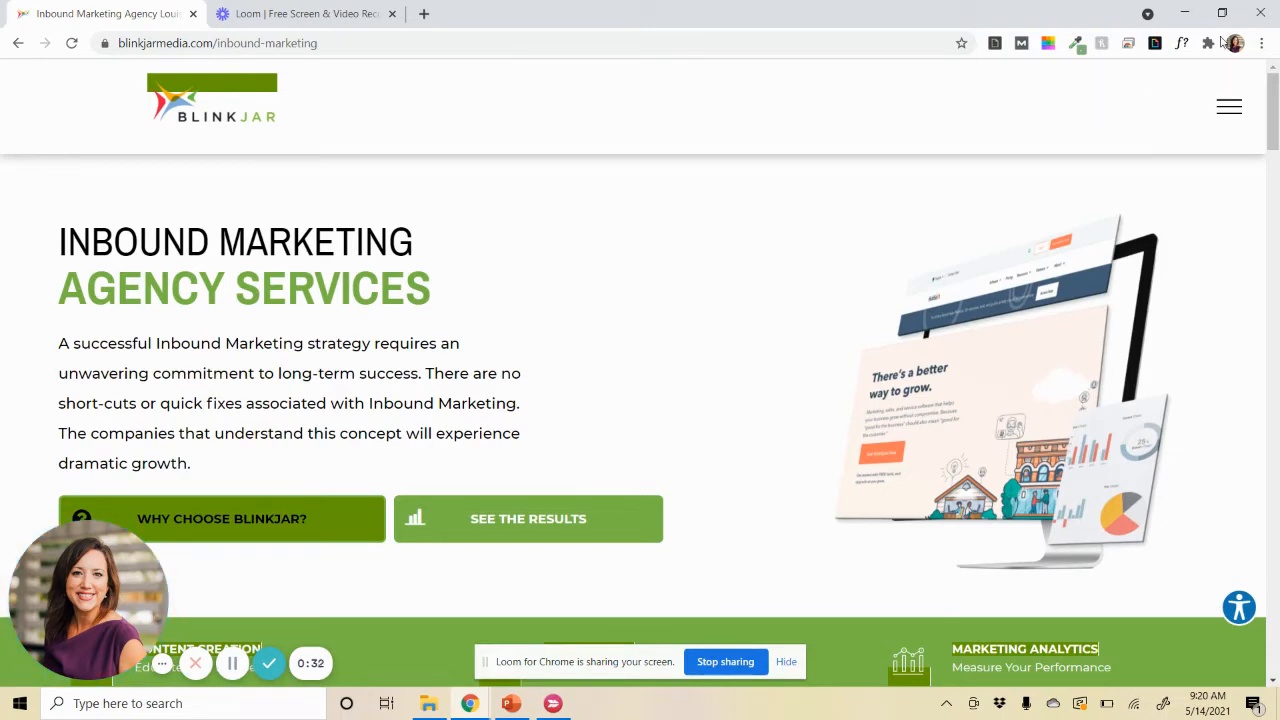
- Run the Check My Links extension from the toolbar Extensions list on the Blinkjar page
left_click(1210, 43)
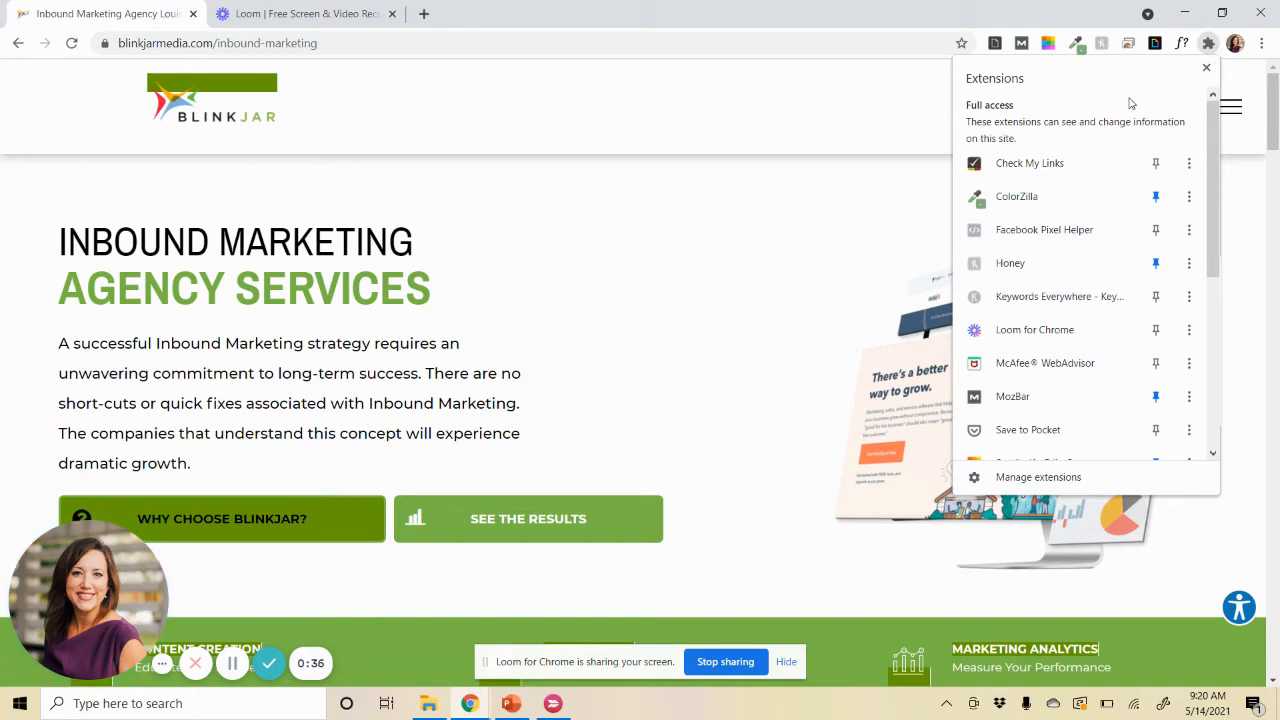
left_click(1052, 172)
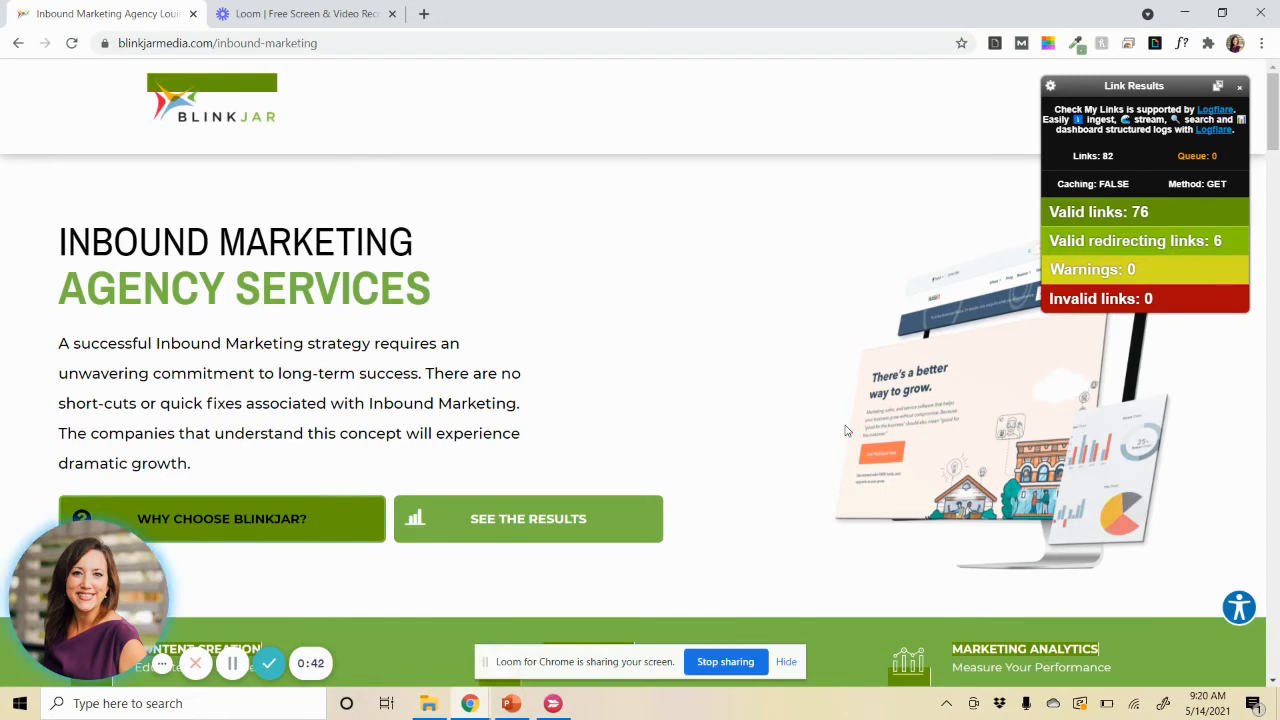
scroll(846, 430, "down", 1)
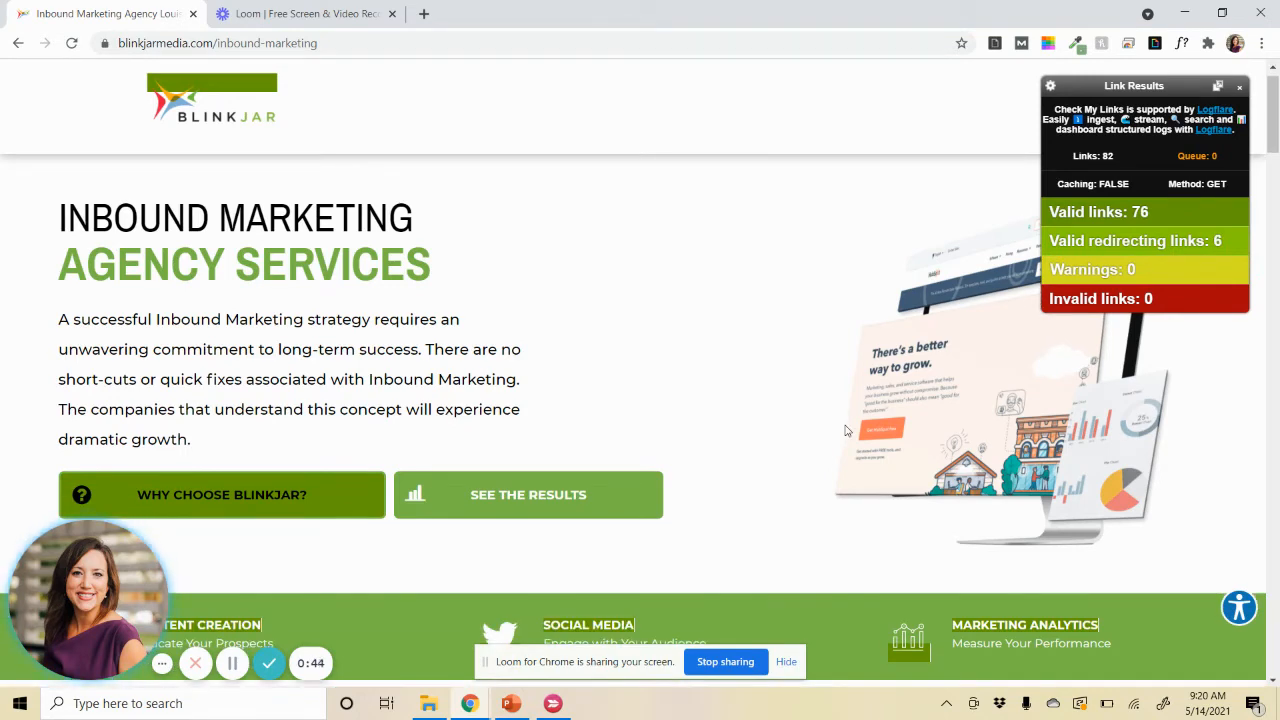
scroll(846, 430, "down", 1)
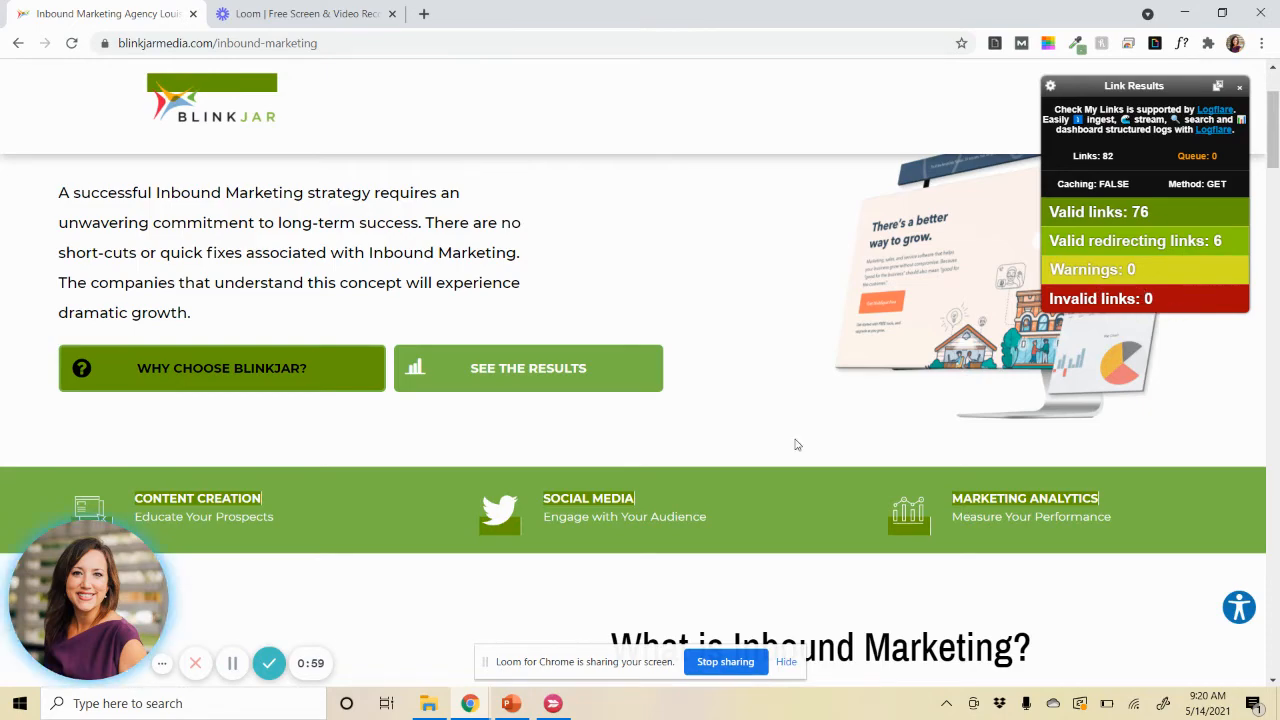
scroll(797, 445, "down", 3)
scroll(797, 445, "down", 1)
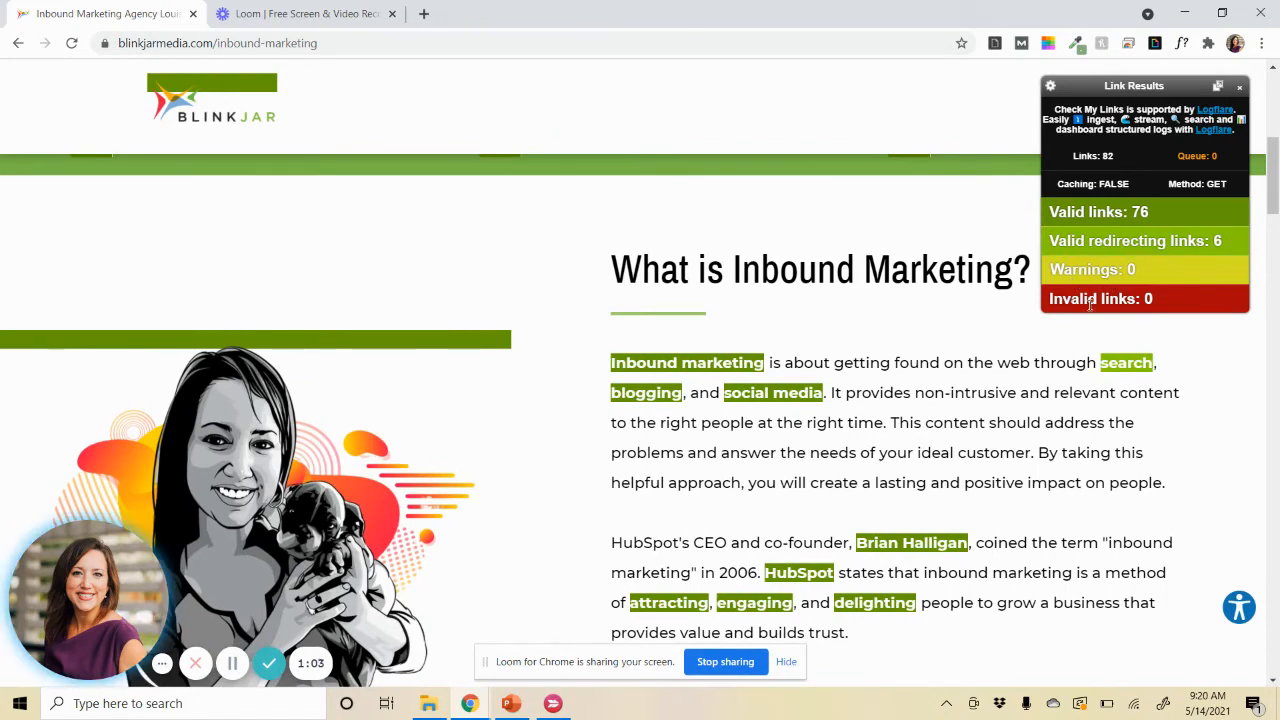
scroll(927, 463, "down", 2)
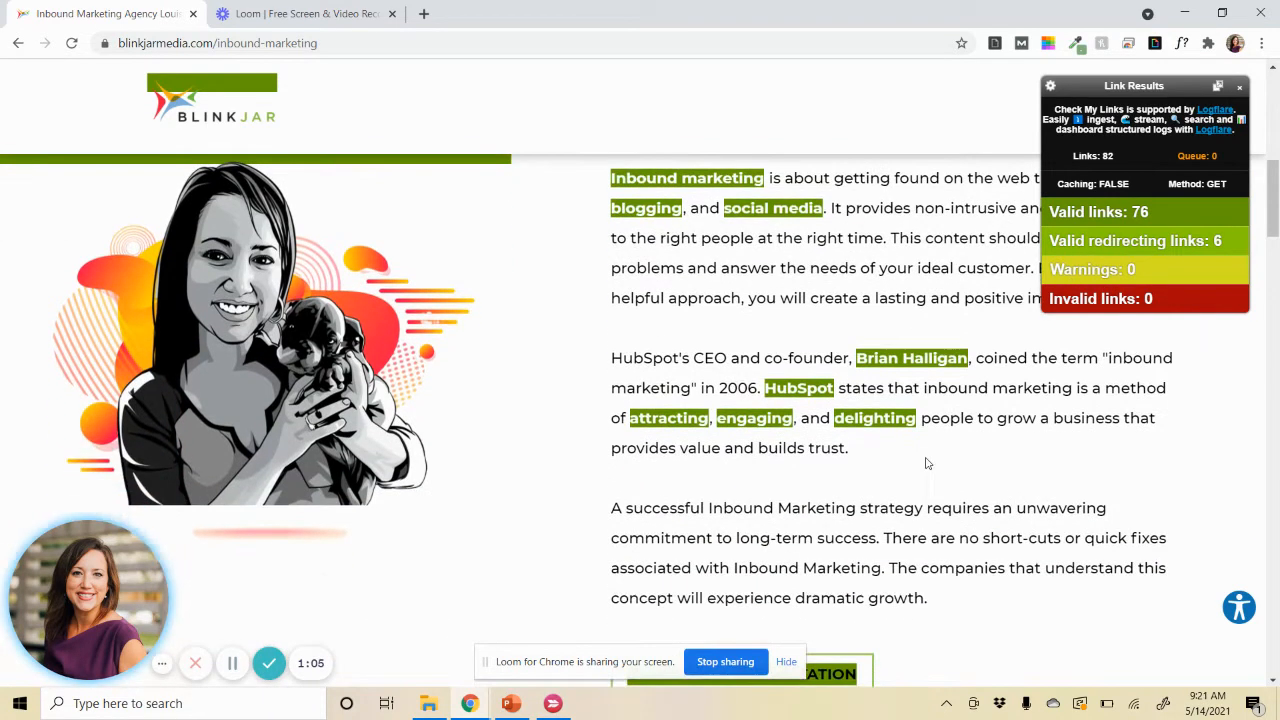
scroll(927, 463, "down", 1)
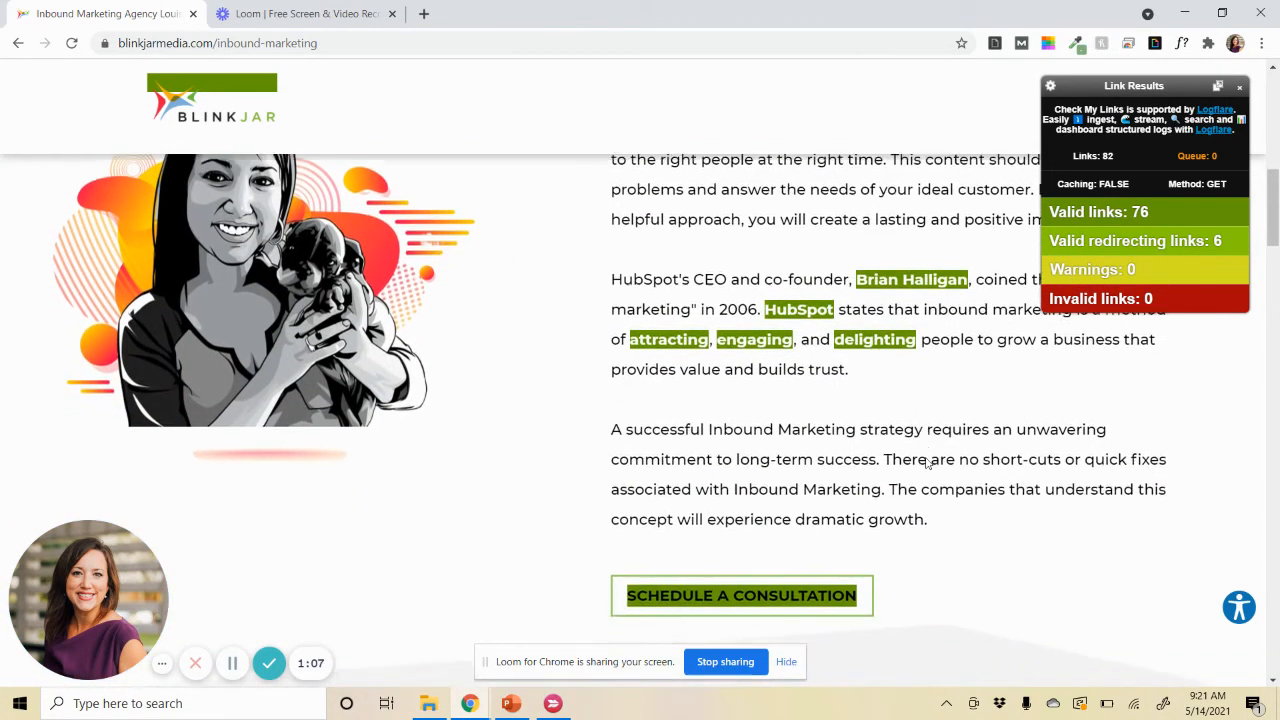
scroll(927, 463, "down", 2)
scroll(927, 463, "down", 1)
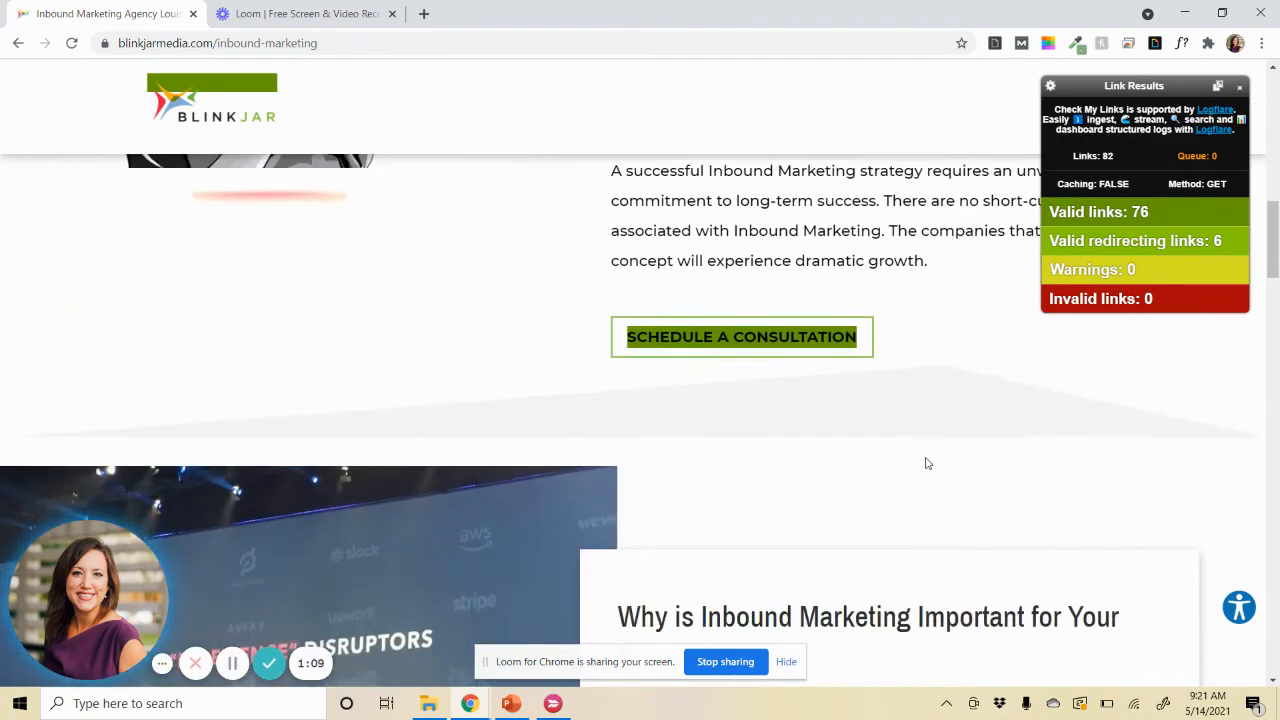
scroll(927, 463, "up", 2)
scroll(927, 463, "down", 2)
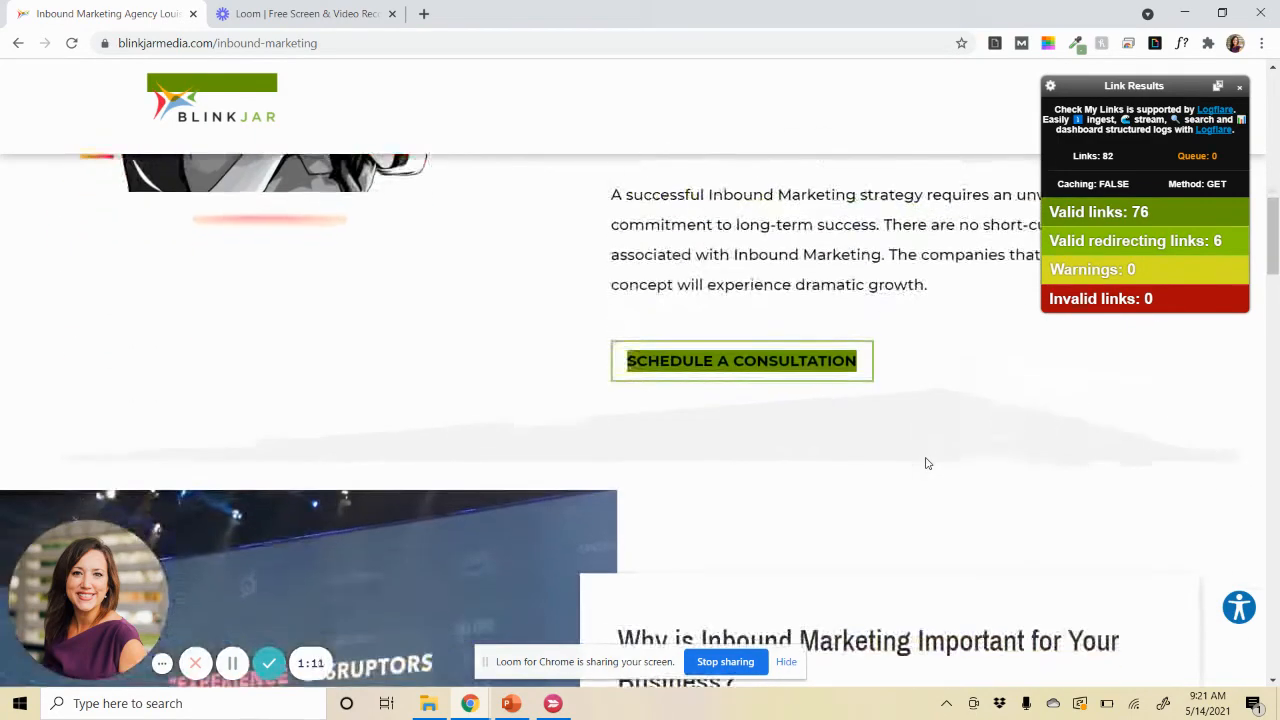
scroll(927, 463, "down", 1)
scroll(927, 463, "down", 1)
scroll(923, 457, "down", 1)
scroll(880, 520, "down", 1)
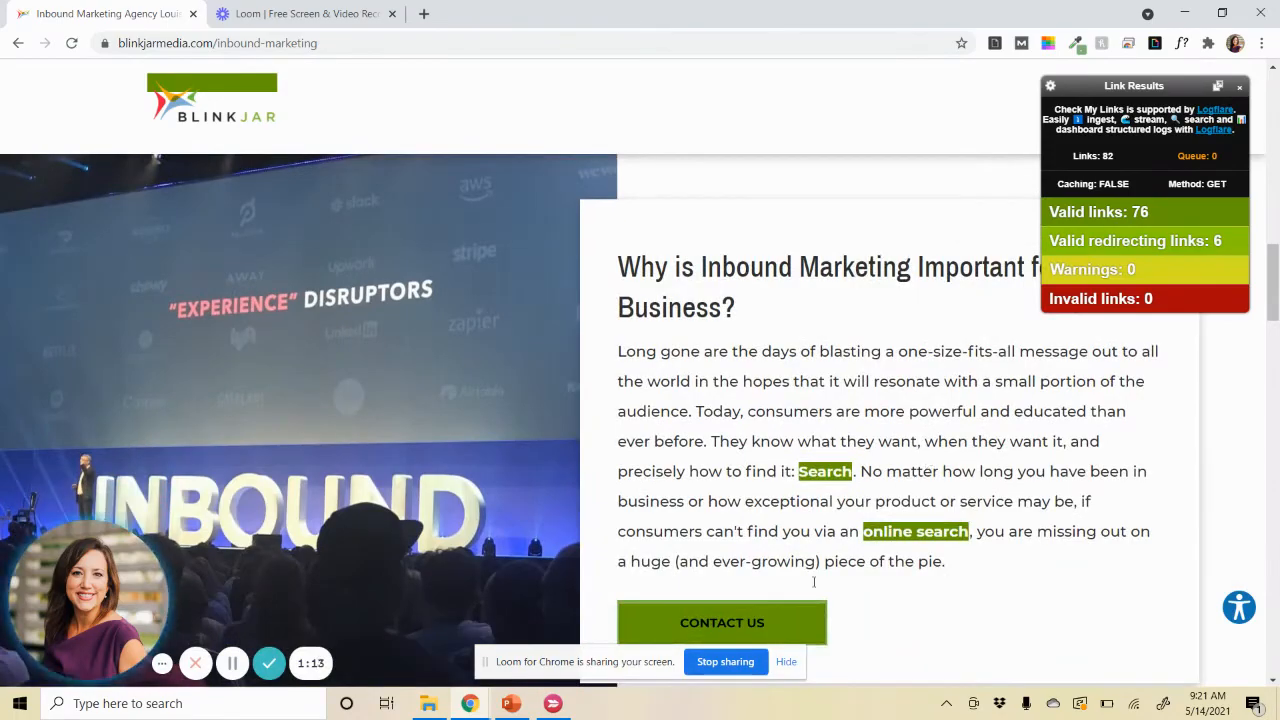